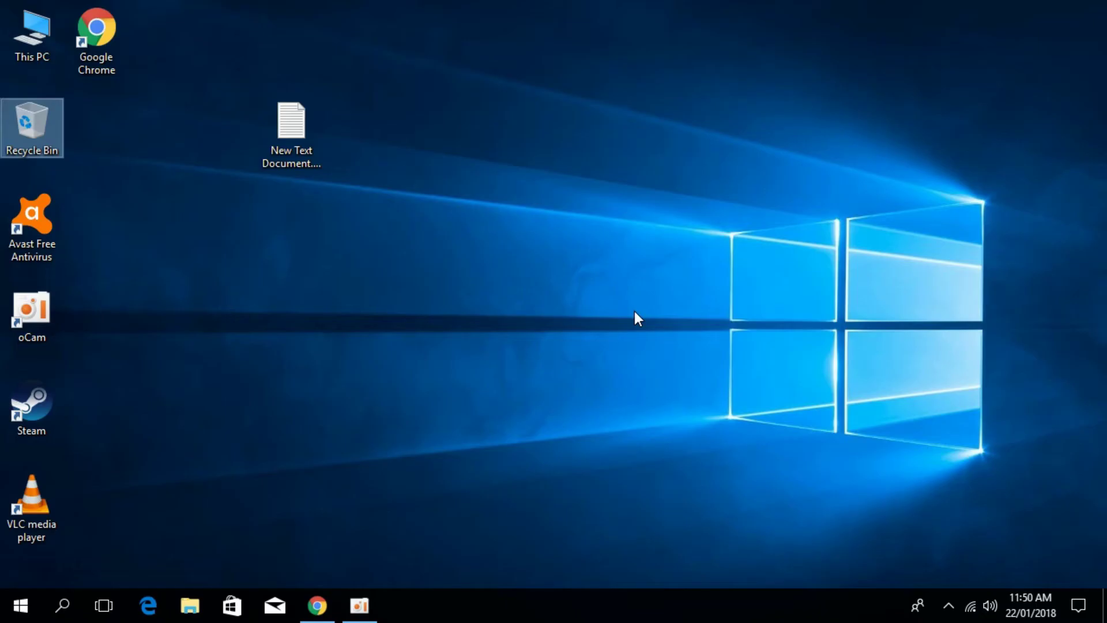
- Browse from This PC into Local Disk (E:) > HearthStone and select hearthstone.exe
double_click(32, 33)
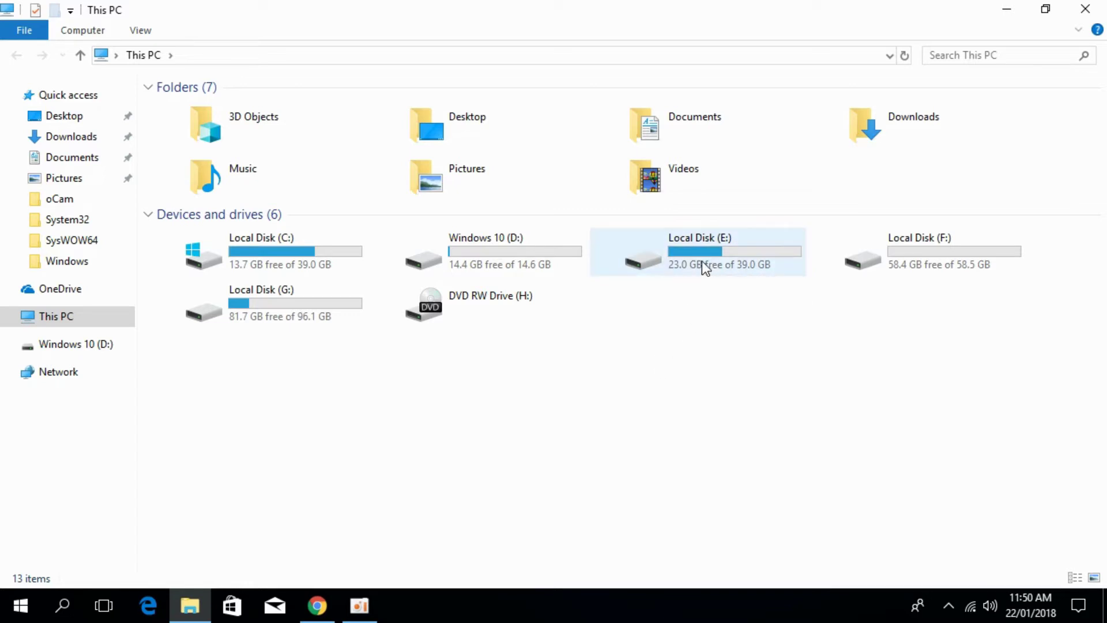
mouse_move(702, 264)
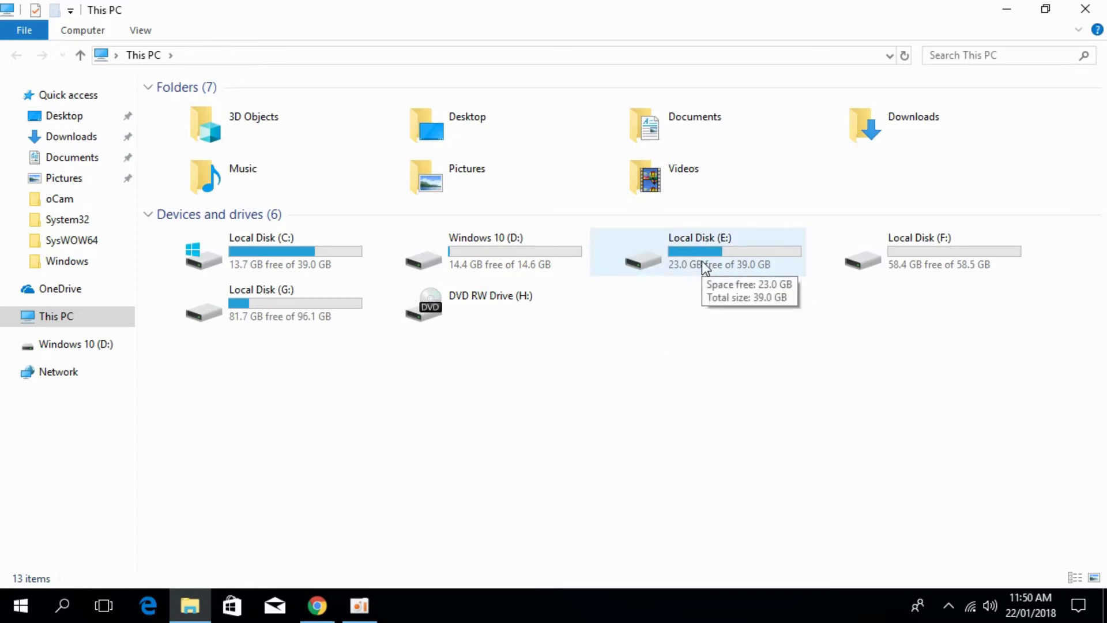
double_click(704, 267)
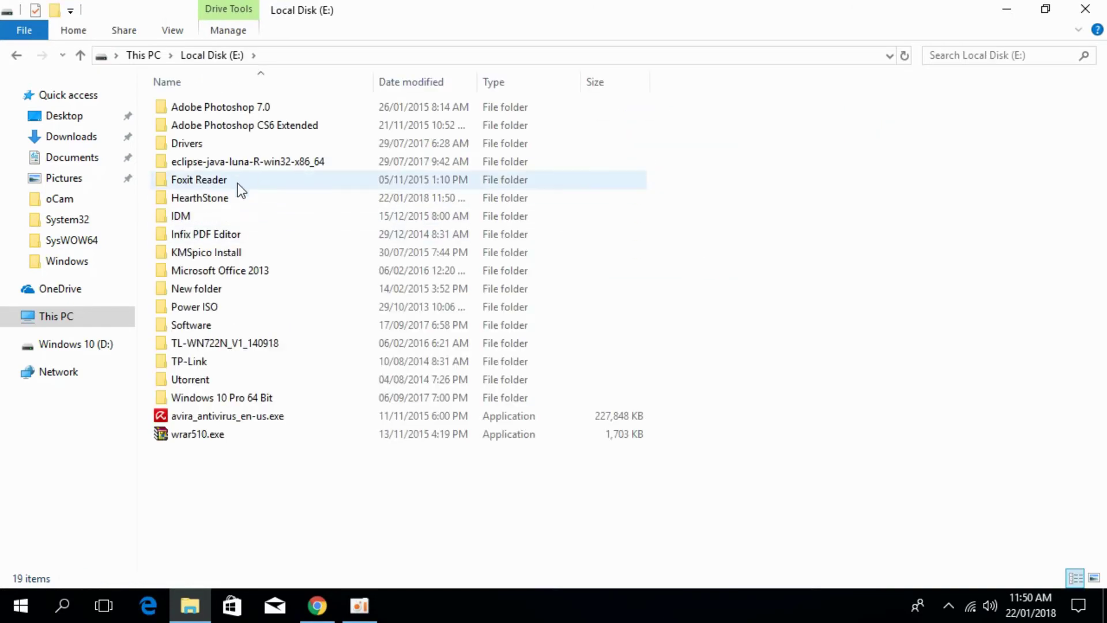
left_click(232, 198)
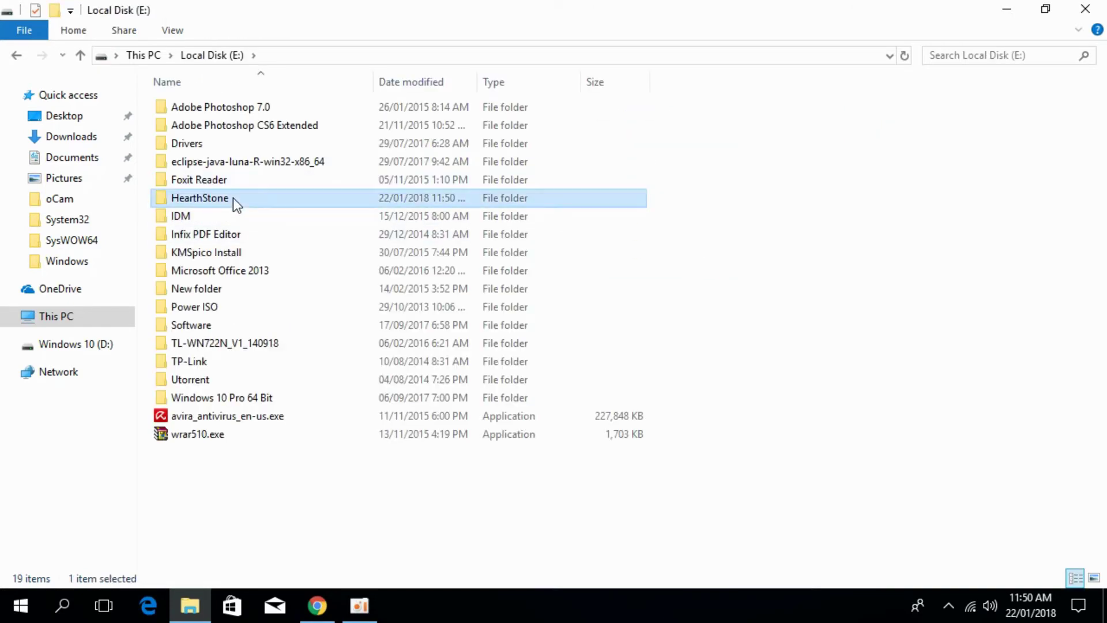
double_click(233, 199)
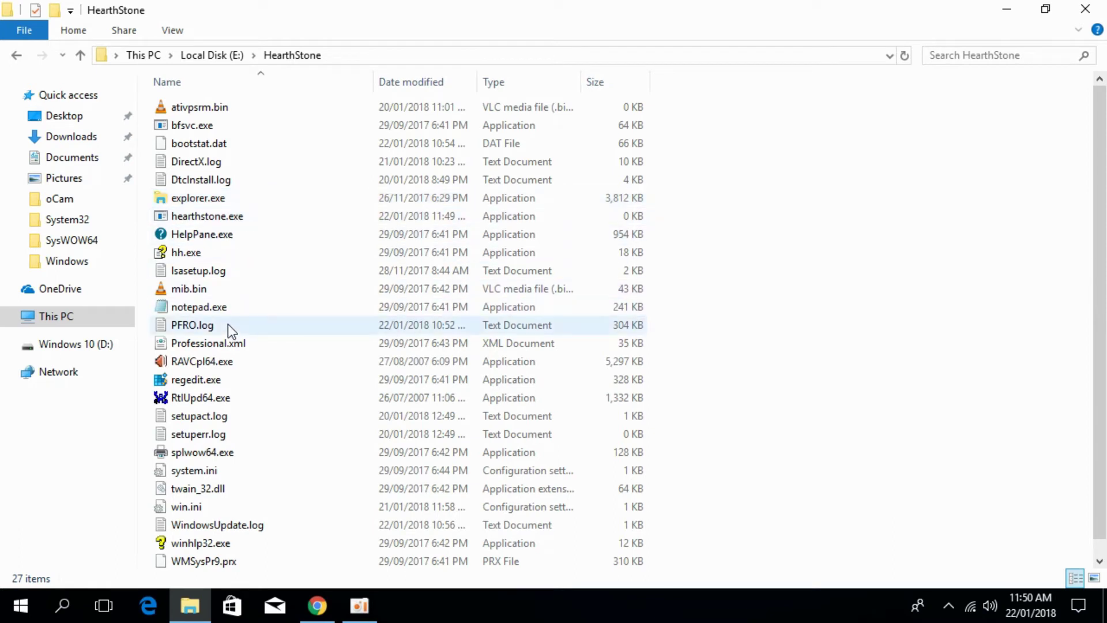
scroll(249, 339, "down", 1)
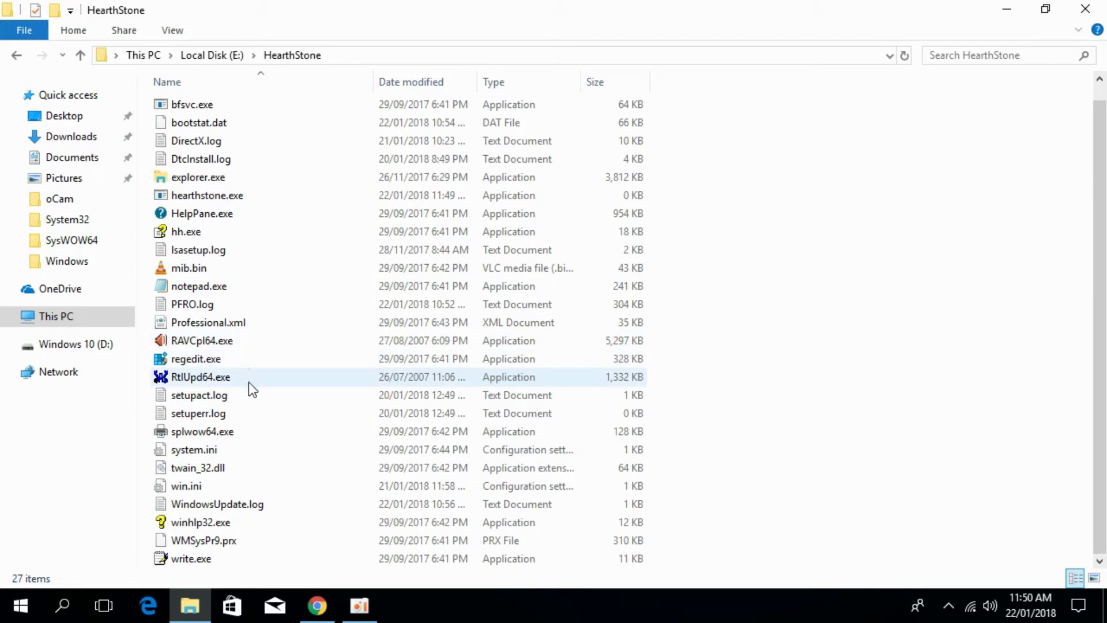
left_click(240, 195)
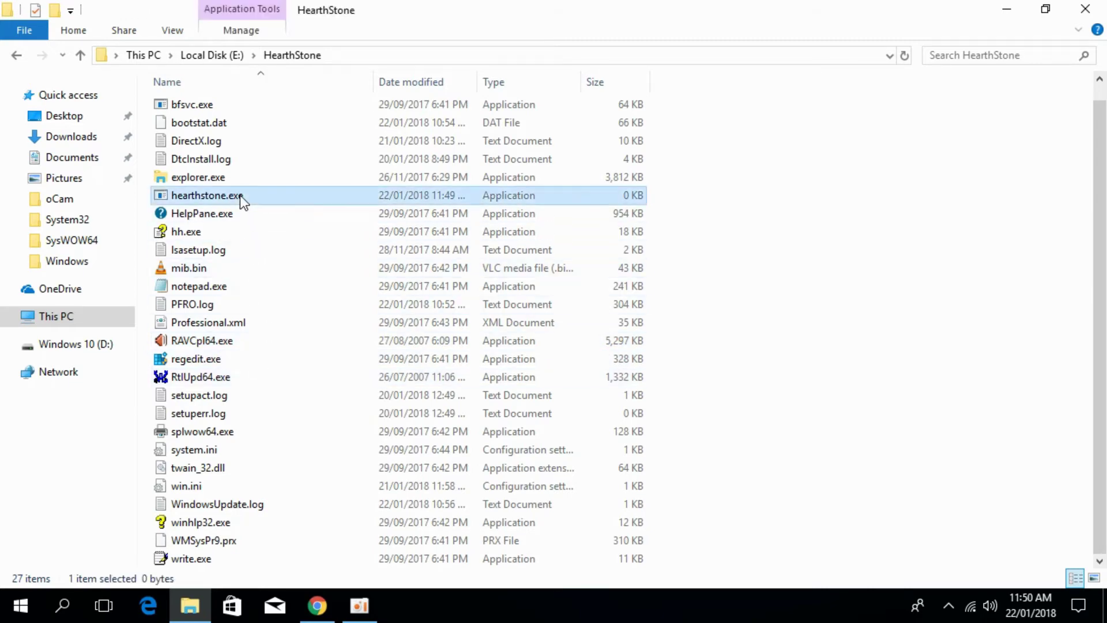
- Open the Properties dialog for hearthstone.exe from its right-click menu
right_click(210, 196)
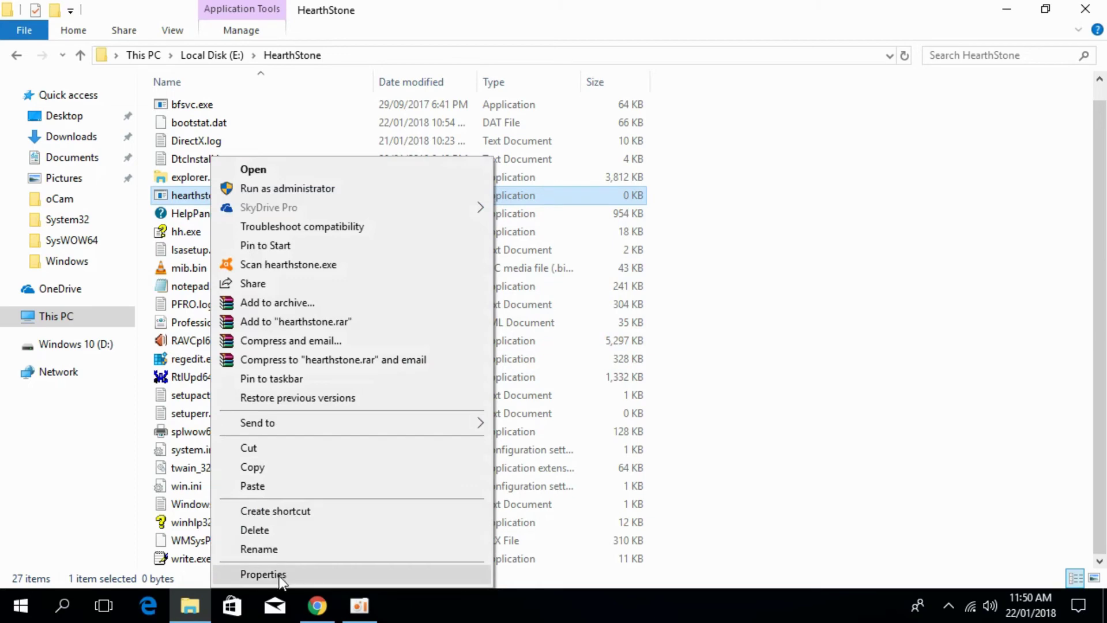
left_click(263, 575)
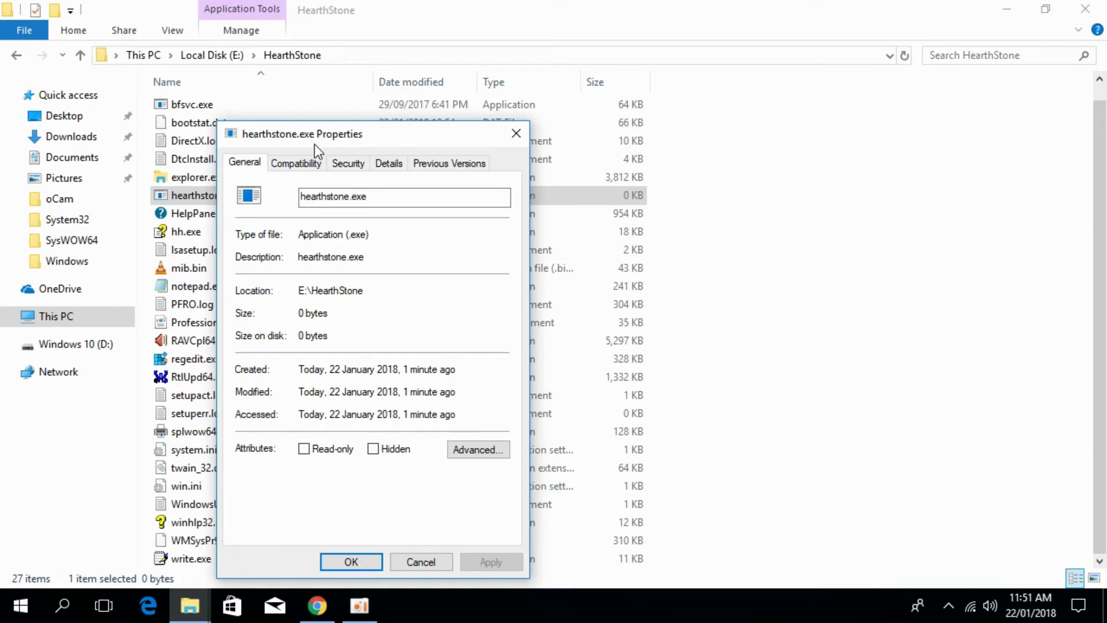
- Enable 'Disable fullscreen optimizations' on the Compatibility tab, apply it, and confirm with OK
left_click(305, 169)
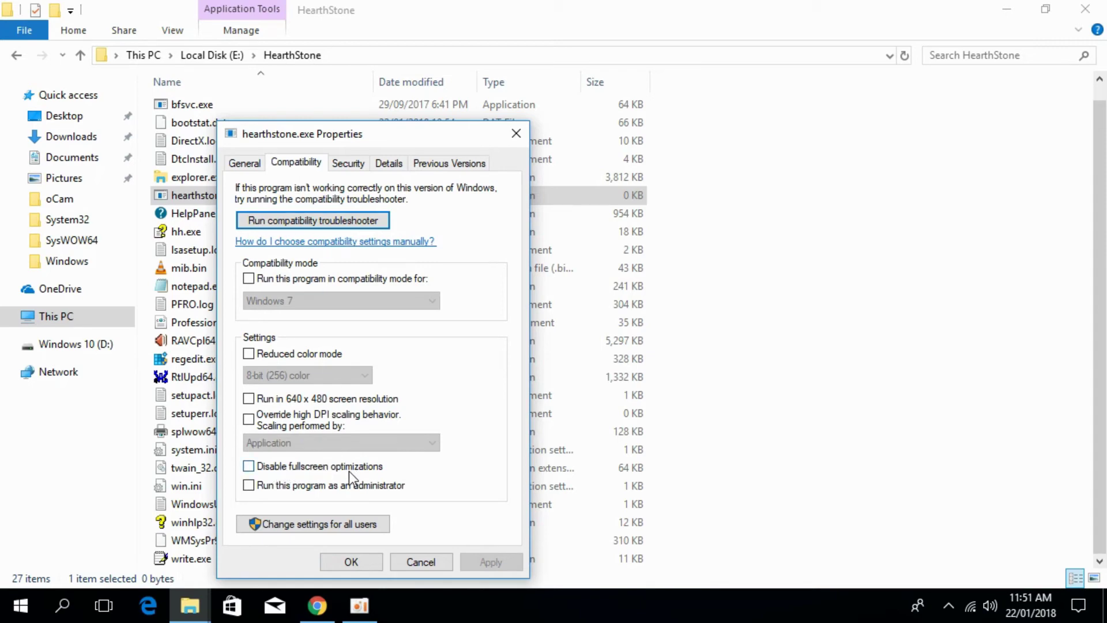
left_click(249, 467)
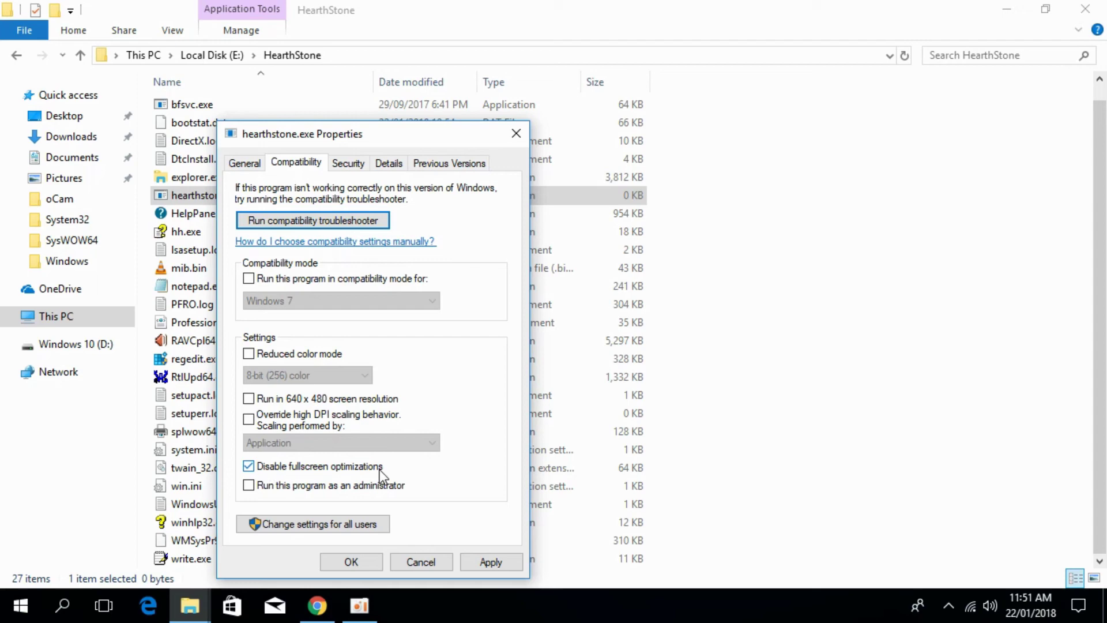
left_click(489, 563)
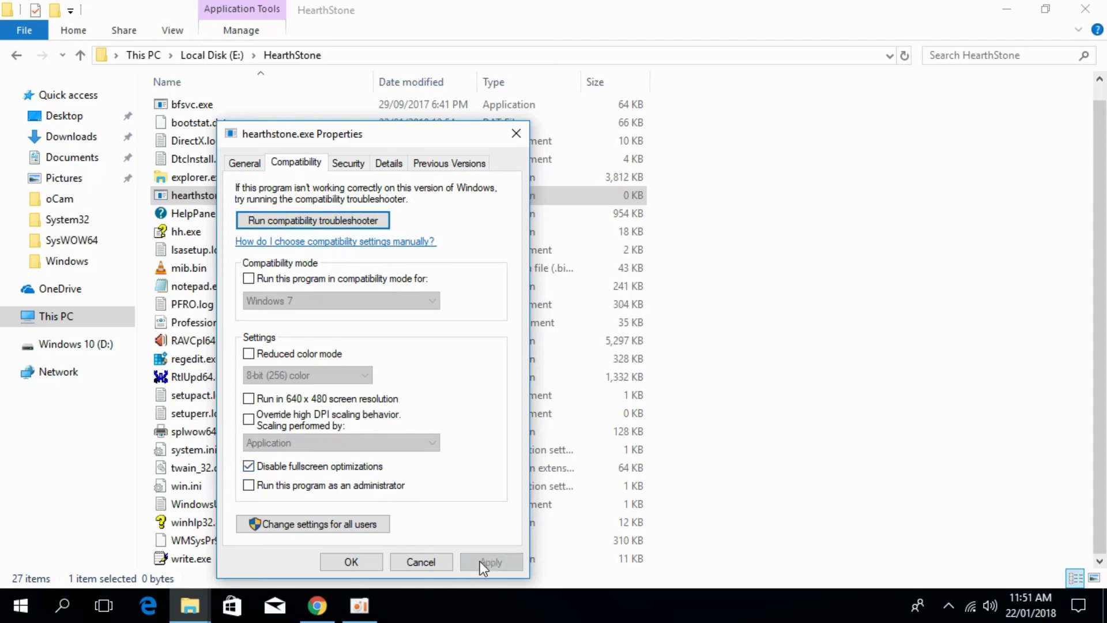
left_click(351, 562)
left_click(1086, 8)
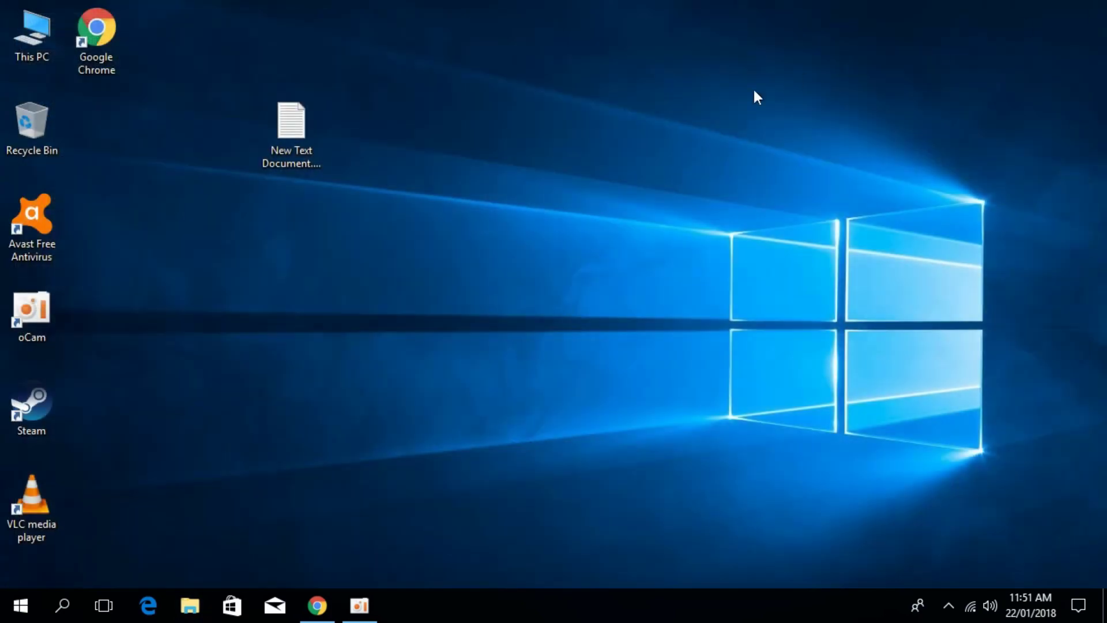